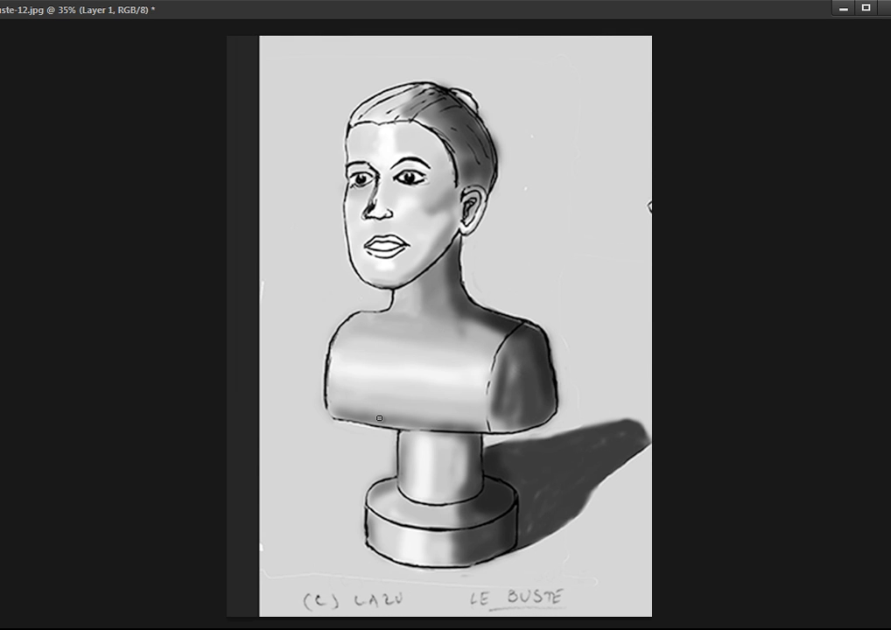
# Draw red guide marks along the torso's lower edge, beside the pedestal column and across the torso's shaded side.
pyautogui.click(379, 419)
pyautogui.moveTo(392, 441)
pyautogui.mouseDown()
pyautogui.moveTo(371, 484)
pyautogui.moveTo(402, 478)
pyautogui.moveTo(393, 457)
pyautogui.moveTo(369, 481)
pyautogui.mouseUp()
pyautogui.hotkey('ctrl', 'alt', 'z')
pyautogui.hotkey('ctrl', 'alt', 'z')
pyautogui.moveTo(492, 384); pyautogui.dragTo(543, 359)
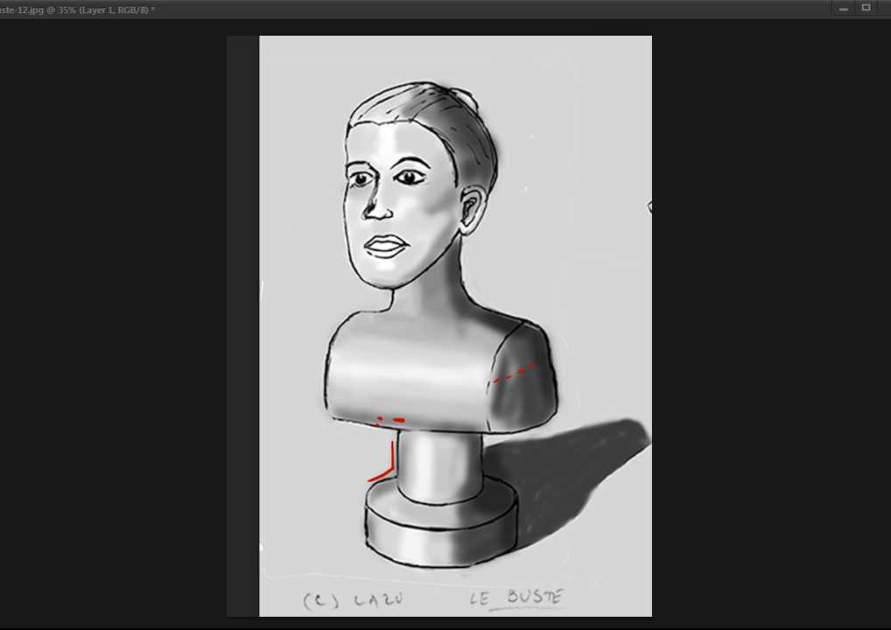
pyautogui.hotkey('ctrl', 'z')
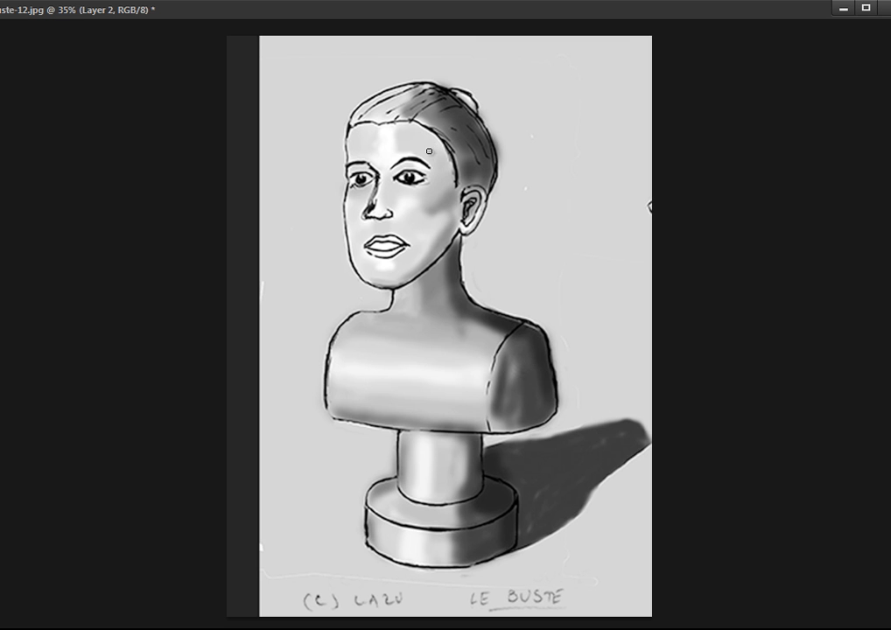
# Outline the skull, hairline, jaw and the face's boundary between light and shadow in red.
pyautogui.moveTo(344, 161)
pyautogui.mouseDown()
pyautogui.moveTo(363, 115)
pyautogui.moveTo(406, 88)
pyautogui.moveTo(432, 86)
pyautogui.moveTo(469, 108)
pyautogui.moveTo(487, 200)
pyautogui.mouseUp()
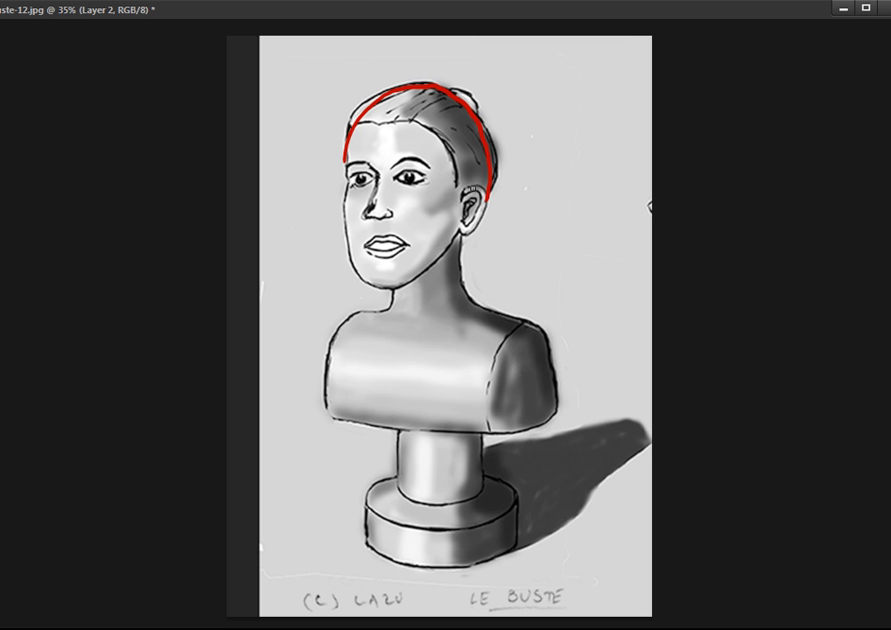
pyautogui.moveTo(429, 179)
pyautogui.mouseDown()
pyautogui.moveTo(452, 128)
pyautogui.moveTo(449, 138)
pyautogui.moveTo(469, 130)
pyautogui.moveTo(482, 137)
pyautogui.moveTo(437, 173)
pyautogui.mouseUp()
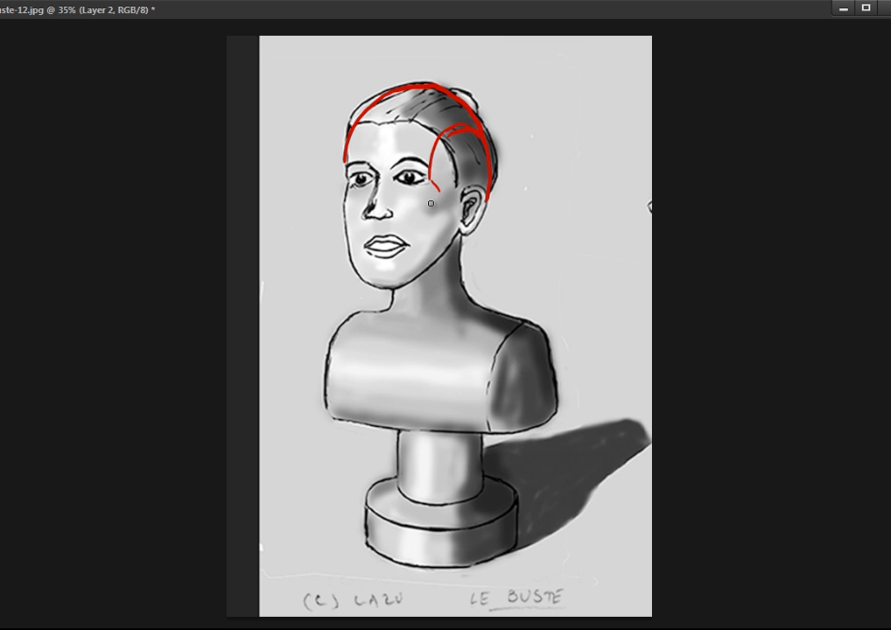
pyautogui.moveTo(438, 192); pyautogui.dragTo(411, 242)
pyautogui.moveTo(409, 250); pyautogui.dragTo(399, 287)
pyautogui.moveTo(344, 163)
pyautogui.mouseDown()
pyautogui.moveTo(349, 254)
pyautogui.moveTo(368, 285)
pyautogui.moveTo(399, 286)
pyautogui.mouseUp()
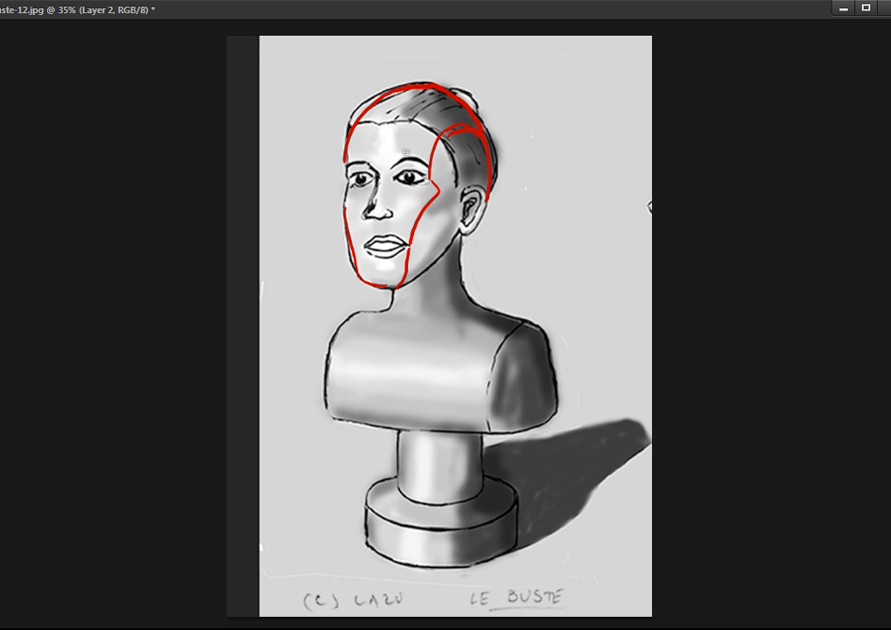
pyautogui.moveTo(369, 115); pyautogui.dragTo(435, 125)
# Hatch the lit area of the face with red diagonal strokes from forehead to chin.
pyautogui.moveTo(350, 147); pyautogui.dragTo(367, 111)
pyautogui.moveTo(356, 158)
pyautogui.mouseDown()
pyautogui.moveTo(383, 112)
pyautogui.moveTo(396, 111)
pyautogui.mouseUp()
pyautogui.moveTo(384, 156)
pyautogui.mouseDown()
pyautogui.moveTo(413, 115)
pyautogui.moveTo(419, 125)
pyautogui.mouseUp()
pyautogui.moveTo(406, 173); pyautogui.dragTo(432, 138)
pyautogui.moveTo(347, 215); pyautogui.dragTo(376, 144)
pyautogui.moveTo(352, 226)
pyautogui.mouseDown()
pyautogui.moveTo(390, 157)
pyautogui.moveTo(399, 165)
pyautogui.mouseUp()
pyautogui.moveTo(360, 252); pyautogui.dragTo(414, 175)
pyautogui.moveTo(382, 261)
pyautogui.mouseDown()
pyautogui.moveTo(416, 205)
pyautogui.moveTo(403, 245)
pyautogui.mouseUp()
pyautogui.moveTo(397, 253); pyautogui.dragTo(410, 230)
pyautogui.moveTo(400, 278)
pyautogui.mouseDown()
pyautogui.moveTo(406, 263)
pyautogui.moveTo(398, 255)
pyautogui.mouseUp()
pyautogui.moveTo(372, 282)
pyautogui.mouseDown()
pyautogui.moveTo(388, 249)
pyautogui.moveTo(359, 254)
pyautogui.mouseUp()
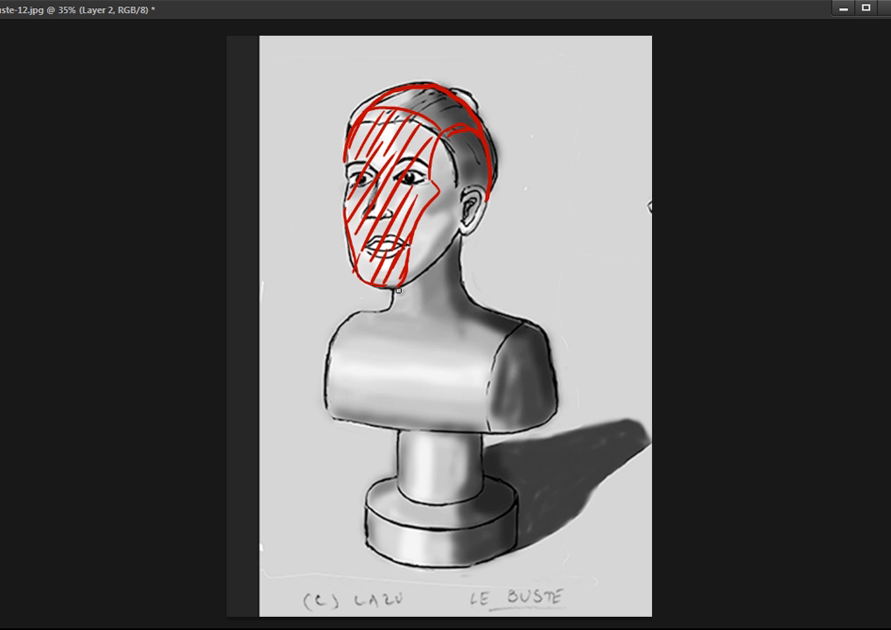
# Outline in red the neck's lit area under the jaw and the shadow edges at the shoulder and torso side.
pyautogui.moveTo(398, 290)
pyautogui.mouseDown()
pyautogui.moveTo(441, 266)
pyautogui.moveTo(439, 274)
pyautogui.moveTo(459, 233)
pyautogui.moveTo(413, 286)
pyautogui.moveTo(449, 245)
pyautogui.moveTo(448, 295)
pyautogui.mouseUp()
pyautogui.moveTo(389, 312)
pyautogui.mouseDown()
pyautogui.moveTo(421, 325)
pyautogui.moveTo(464, 314)
pyautogui.moveTo(469, 303)
pyautogui.moveTo(446, 308)
pyautogui.moveTo(467, 308)
pyautogui.moveTo(459, 285)
pyautogui.moveTo(447, 316)
pyautogui.moveTo(449, 244)
pyautogui.moveTo(444, 311)
pyautogui.moveTo(462, 239)
pyautogui.moveTo(466, 306)
pyautogui.mouseUp()
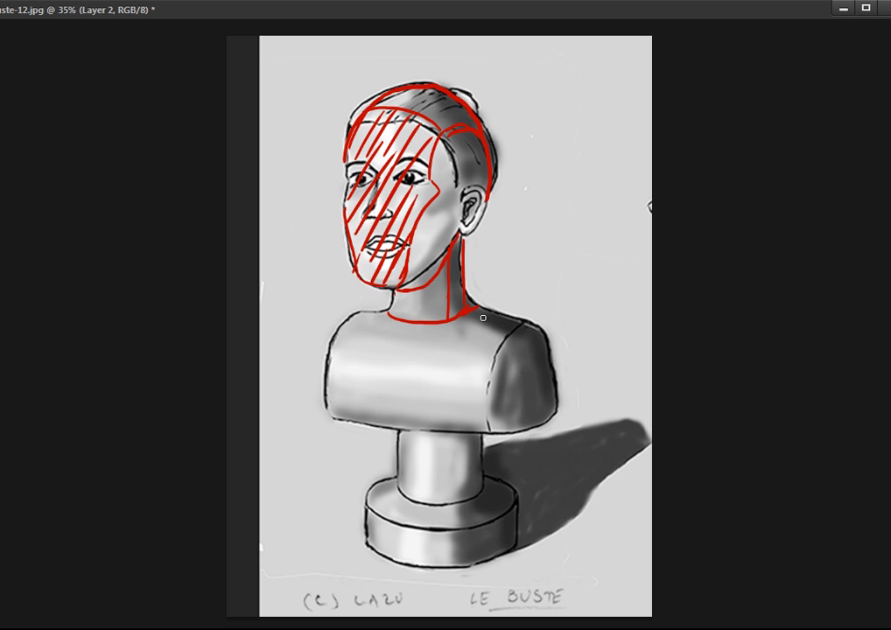
pyautogui.moveTo(472, 331)
pyautogui.mouseDown()
pyautogui.moveTo(505, 333)
pyautogui.moveTo(476, 339)
pyautogui.moveTo(525, 324)
pyautogui.moveTo(490, 371)
pyautogui.moveTo(488, 406)
pyautogui.mouseUp()
pyautogui.moveTo(490, 403)
pyautogui.mouseDown()
pyautogui.moveTo(523, 335)
pyautogui.moveTo(515, 330)
pyautogui.mouseUp()
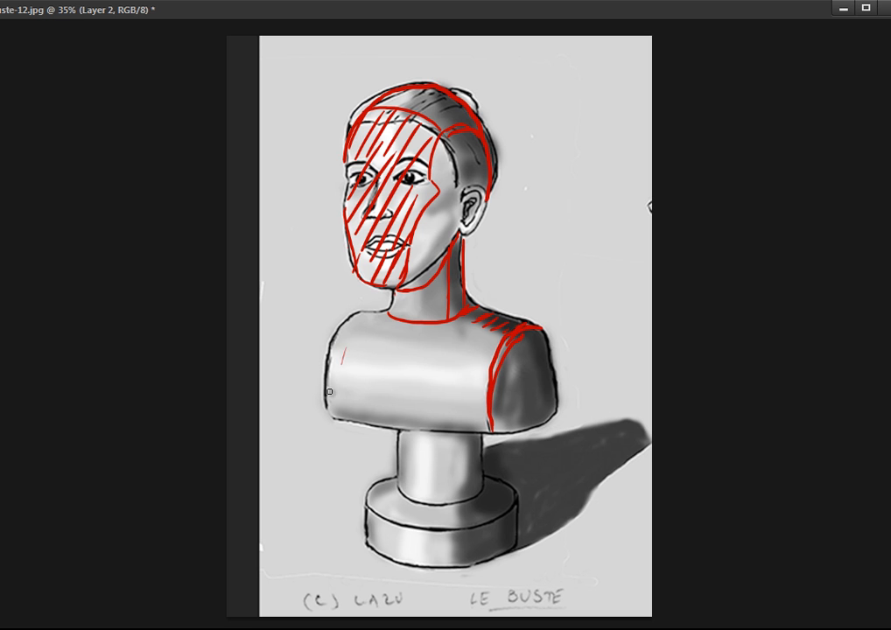
# Hatch the lit front of the torso with red diagonal strokes.
pyautogui.moveTo(333, 387); pyautogui.dragTo(357, 328)
pyautogui.moveTo(348, 402); pyautogui.dragTo(372, 337)
pyautogui.moveTo(362, 410)
pyautogui.mouseDown()
pyautogui.moveTo(390, 341)
pyautogui.moveTo(407, 337)
pyautogui.mouseUp()
pyautogui.moveTo(399, 398)
pyautogui.mouseDown()
pyautogui.moveTo(420, 331)
pyautogui.moveTo(438, 329)
pyautogui.mouseUp()
pyautogui.moveTo(425, 418); pyautogui.dragTo(455, 326)
pyautogui.moveTo(442, 416)
pyautogui.mouseDown()
pyautogui.moveTo(472, 323)
pyautogui.moveTo(488, 322)
pyautogui.mouseUp()
pyautogui.moveTo(478, 407); pyautogui.dragTo(504, 322)
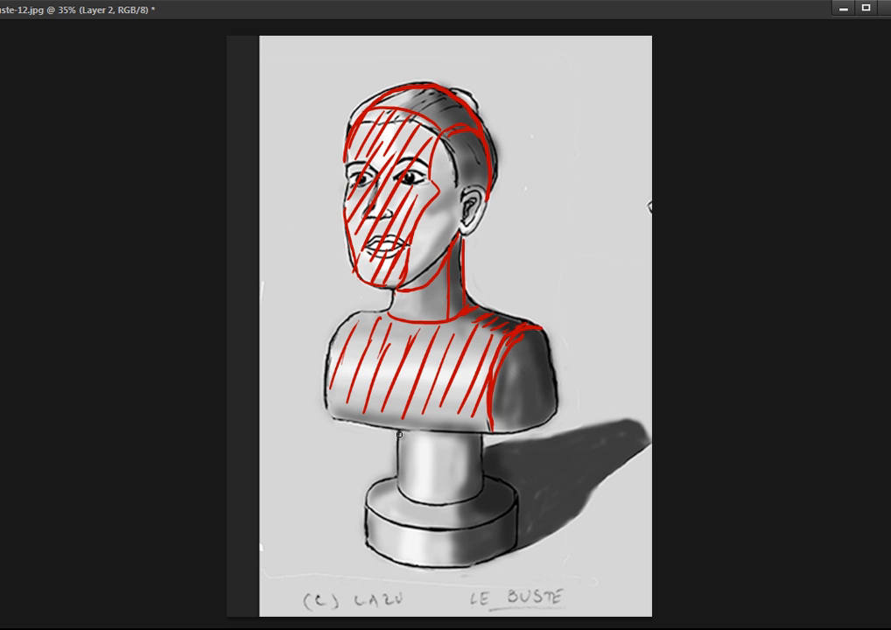
# Mark the pedestal column's shadow boundaries and hatch the upper surface of its base in red.
pyautogui.moveTo(402, 435); pyautogui.dragTo(465, 441)
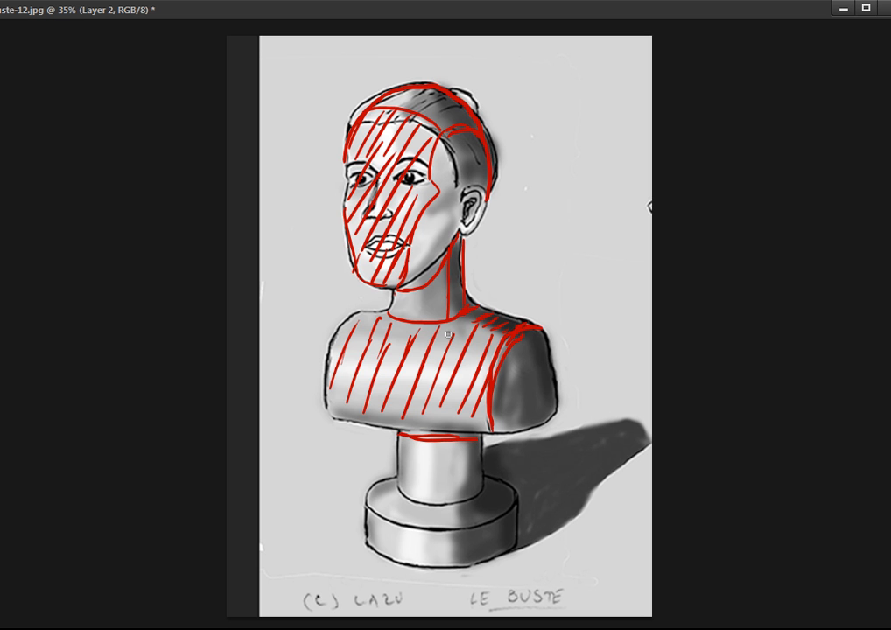
pyautogui.moveTo(459, 435); pyautogui.dragTo(460, 504)
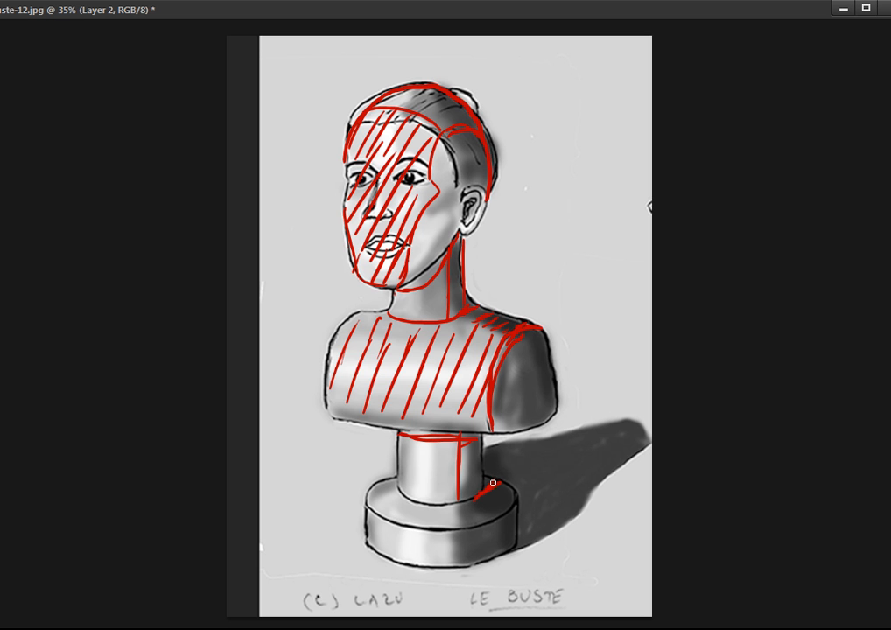
pyautogui.moveTo(445, 519)
pyautogui.mouseDown()
pyautogui.moveTo(469, 530)
pyautogui.moveTo(507, 512)
pyautogui.moveTo(430, 507)
pyautogui.moveTo(426, 526)
pyautogui.moveTo(437, 522)
pyautogui.moveTo(434, 507)
pyautogui.moveTo(407, 520)
pyautogui.mouseUp()
pyautogui.moveTo(408, 504); pyautogui.dragTo(394, 518)
pyautogui.moveTo(400, 501)
pyautogui.mouseDown()
pyautogui.moveTo(385, 513)
pyautogui.moveTo(375, 496)
pyautogui.mouseUp()
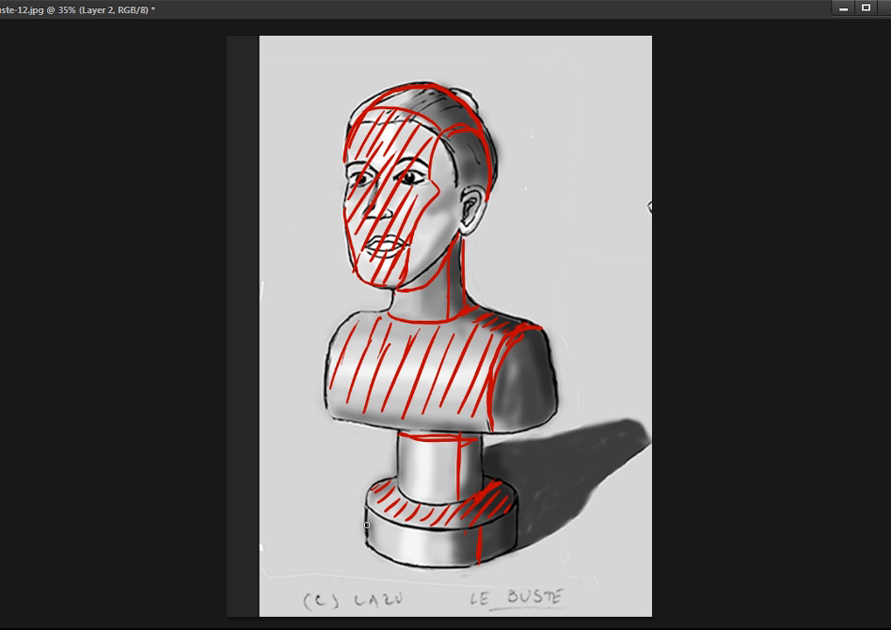
# Hatch the lit front of the pedestal's base and column with red diagonal strokes.
pyautogui.moveTo(379, 516); pyautogui.dragTo(366, 532)
pyautogui.moveTo(390, 523); pyautogui.dragTo(373, 546)
pyautogui.moveTo(402, 528); pyautogui.dragTo(384, 554)
pyautogui.moveTo(422, 530)
pyautogui.mouseDown()
pyautogui.moveTo(403, 554)
pyautogui.moveTo(424, 560)
pyautogui.mouseUp()
pyautogui.moveTo(465, 535); pyautogui.dragTo(444, 561)
pyautogui.moveTo(415, 439)
pyautogui.mouseDown()
pyautogui.moveTo(394, 459)
pyautogui.moveTo(404, 473)
pyautogui.mouseUp()
pyautogui.moveTo(428, 458)
pyautogui.mouseDown()
pyautogui.moveTo(410, 493)
pyautogui.moveTo(419, 502)
pyautogui.mouseUp()
pyautogui.moveTo(458, 473); pyautogui.dragTo(433, 506)
pyautogui.moveTo(457, 496); pyautogui.dragTo(448, 509)
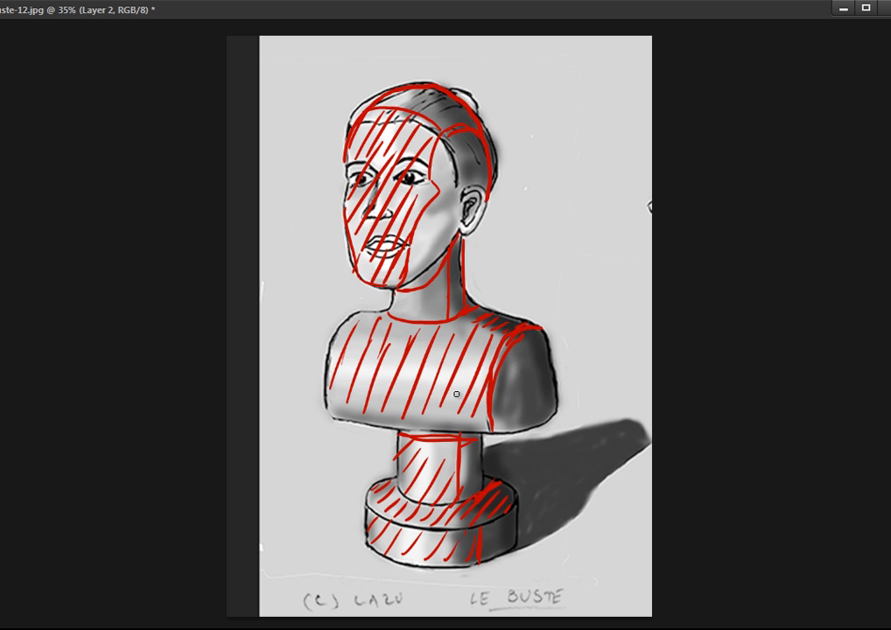
# Hatch the lit front of the neck in red and delete the red annotations.
pyautogui.moveTo(411, 292); pyautogui.dragTo(398, 315)
pyautogui.moveTo(425, 292); pyautogui.dragTo(410, 317)
pyautogui.moveTo(438, 292); pyautogui.dragTo(422, 318)
pyautogui.moveTo(449, 295); pyautogui.dragTo(435, 320)
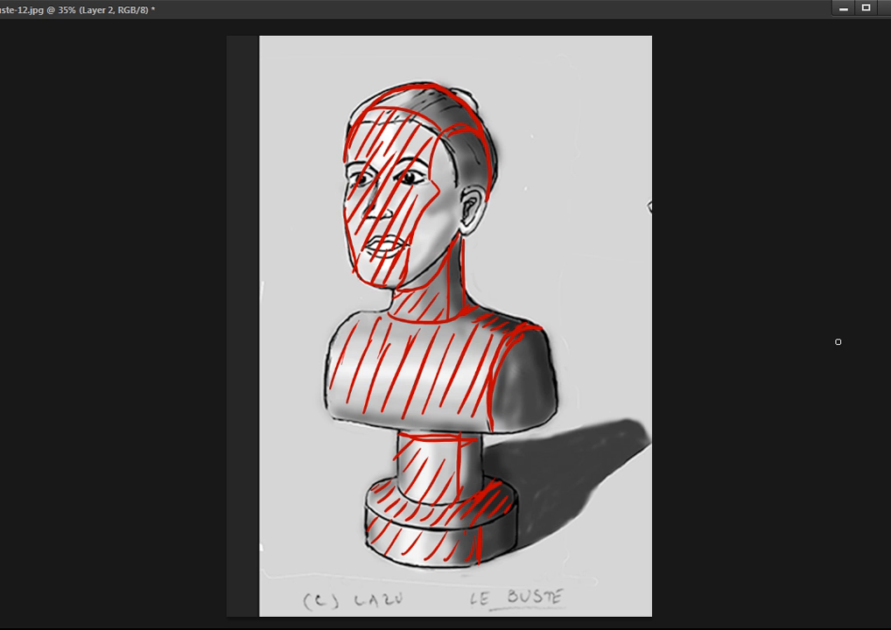
pyautogui.press('Delete')
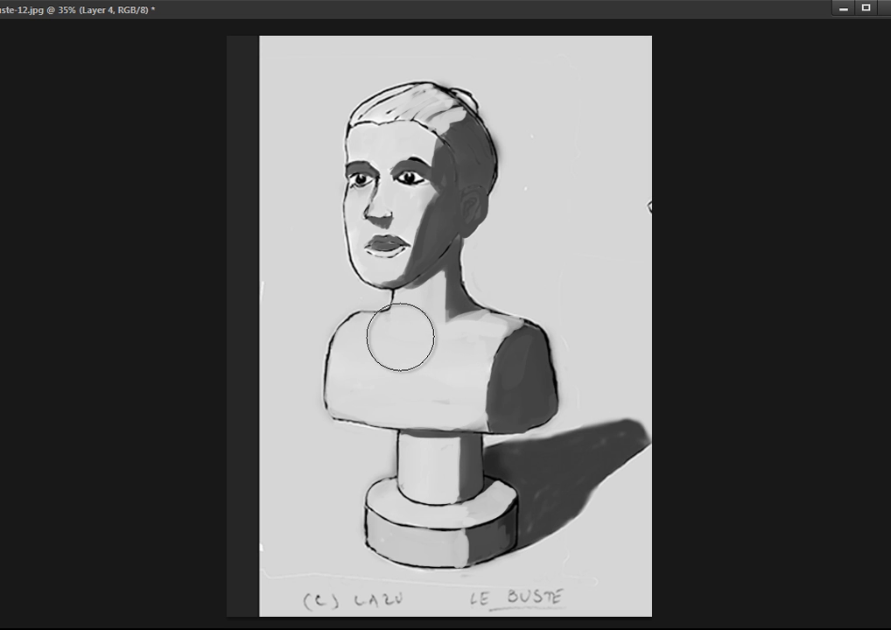
# Paint a broad, soft white highlight across the upper torso with a large brush.
pyautogui.press(']')
pyautogui.press(']')
pyautogui.press('[')
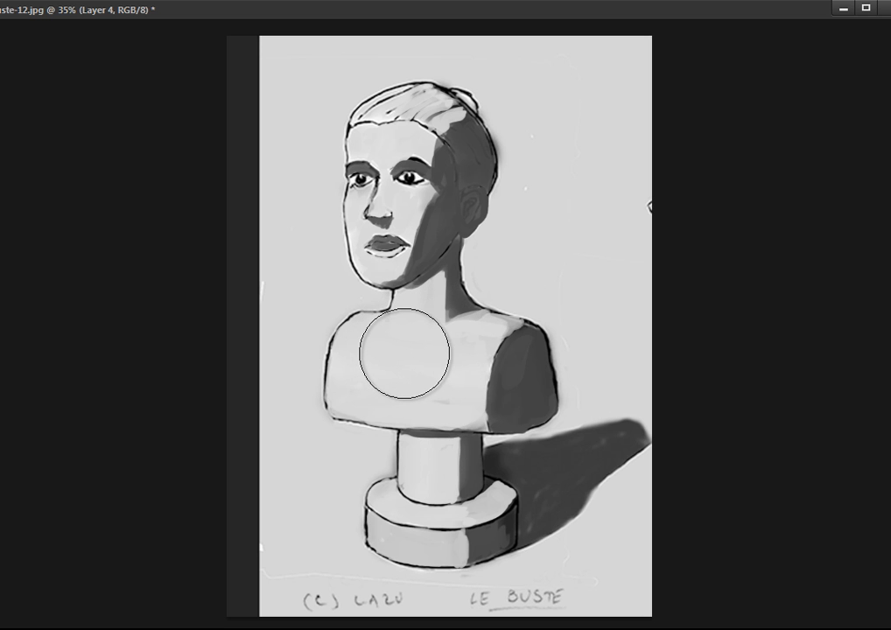
pyautogui.press(']')
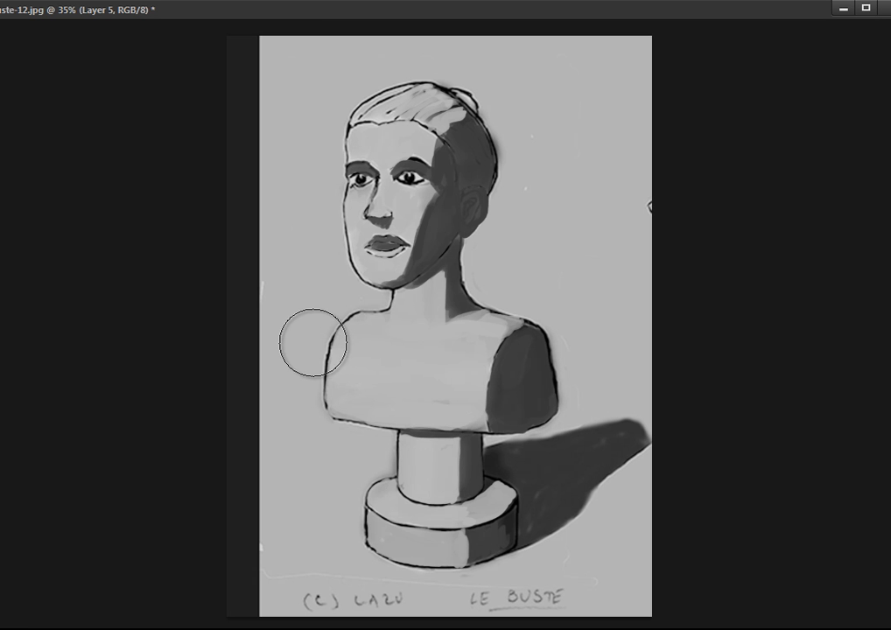
pyautogui.moveTo(328, 347); pyautogui.dragTo(477, 345)
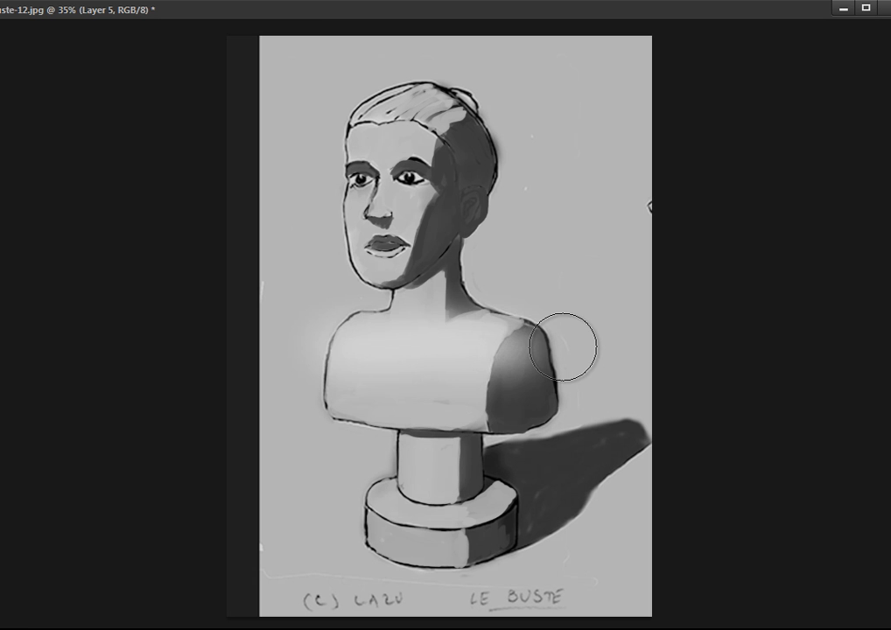
pyautogui.hotkey('ctrl', 'z')
pyautogui.moveTo(320, 346); pyautogui.dragTo(532, 354)
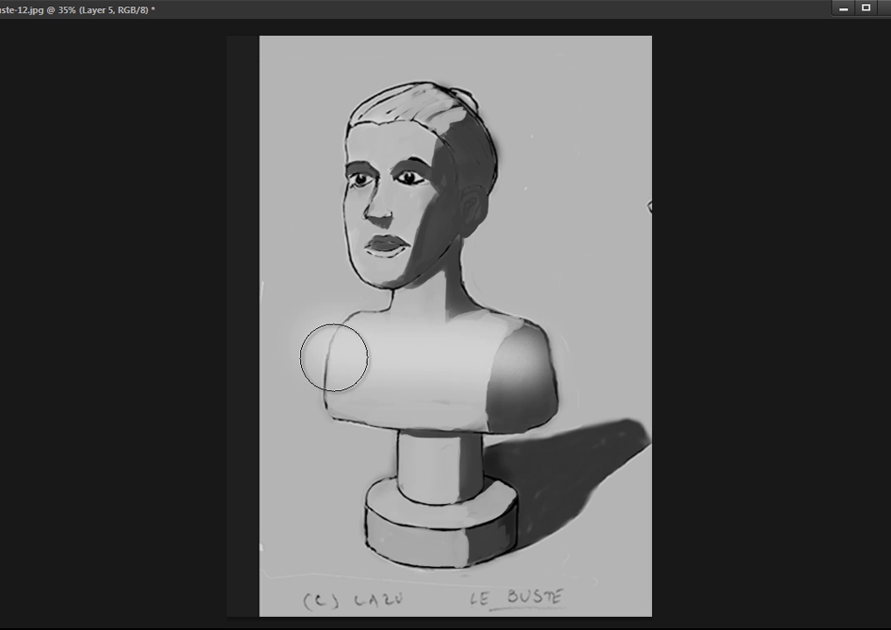
pyautogui.moveTo(368, 349)
pyautogui.mouseDown()
pyautogui.moveTo(533, 364)
pyautogui.moveTo(324, 339)
pyautogui.mouseUp()
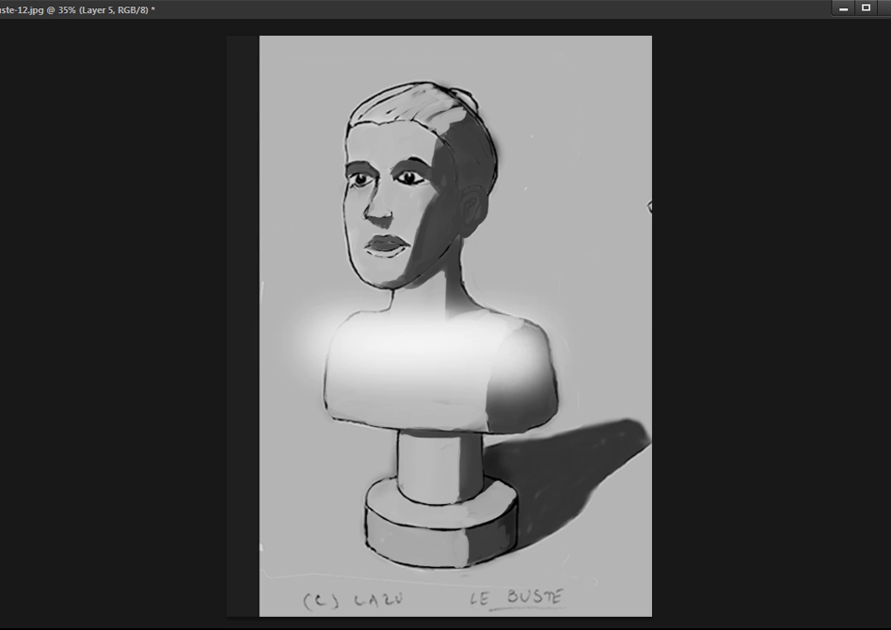
# Erase the torso highlight's overflow from the shaded side, the background around the shoulders and the neck.
pyautogui.moveTo(527, 346); pyautogui.dragTo(512, 397)
pyautogui.moveTo(527, 333)
pyautogui.mouseDown()
pyautogui.moveTo(500, 379)
pyautogui.moveTo(523, 333)
pyautogui.moveTo(502, 357)
pyautogui.moveTo(509, 347)
pyautogui.moveTo(491, 409)
pyautogui.moveTo(498, 377)
pyautogui.moveTo(523, 344)
pyautogui.moveTo(519, 394)
pyautogui.moveTo(563, 334)
pyautogui.moveTo(556, 357)
pyautogui.moveTo(564, 390)
pyautogui.moveTo(547, 400)
pyautogui.moveTo(533, 384)
pyautogui.moveTo(552, 332)
pyautogui.moveTo(517, 357)
pyautogui.moveTo(519, 339)
pyautogui.moveTo(497, 386)
pyautogui.mouseUp()
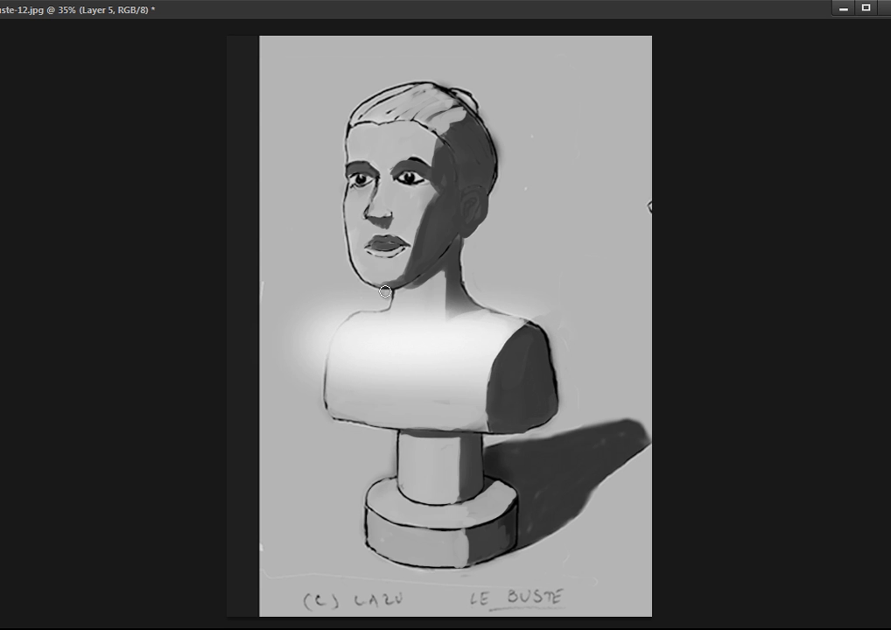
pyautogui.moveTo(494, 302)
pyautogui.mouseDown()
pyautogui.moveTo(549, 326)
pyautogui.moveTo(504, 308)
pyautogui.moveTo(531, 312)
pyautogui.moveTo(481, 298)
pyautogui.mouseUp()
pyautogui.moveTo(549, 320)
pyautogui.mouseDown()
pyautogui.moveTo(487, 297)
pyautogui.moveTo(532, 314)
pyautogui.mouseUp()
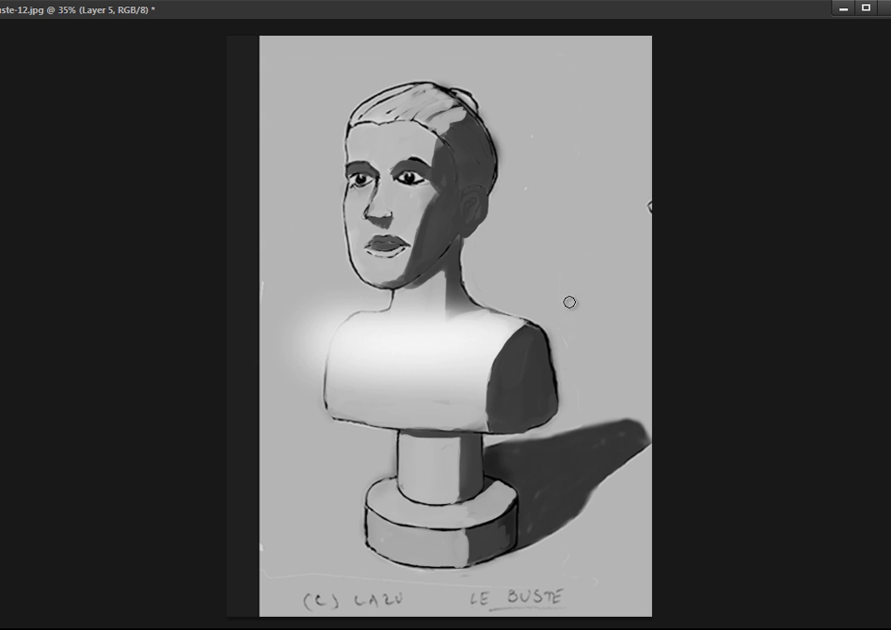
pyautogui.moveTo(354, 304)
pyautogui.mouseDown()
pyautogui.moveTo(318, 348)
pyautogui.moveTo(345, 311)
pyautogui.moveTo(321, 367)
pyautogui.moveTo(319, 406)
pyautogui.moveTo(321, 303)
pyautogui.moveTo(275, 353)
pyautogui.moveTo(306, 342)
pyautogui.mouseUp()
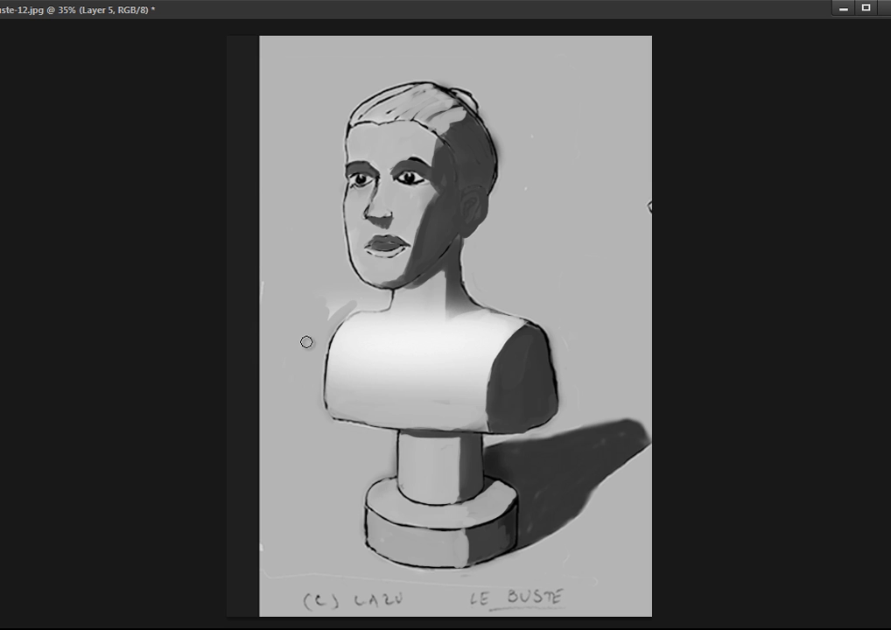
pyautogui.moveTo(257, 282)
pyautogui.mouseDown()
pyautogui.moveTo(384, 305)
pyautogui.moveTo(385, 292)
pyautogui.moveTo(327, 311)
pyautogui.mouseUp()
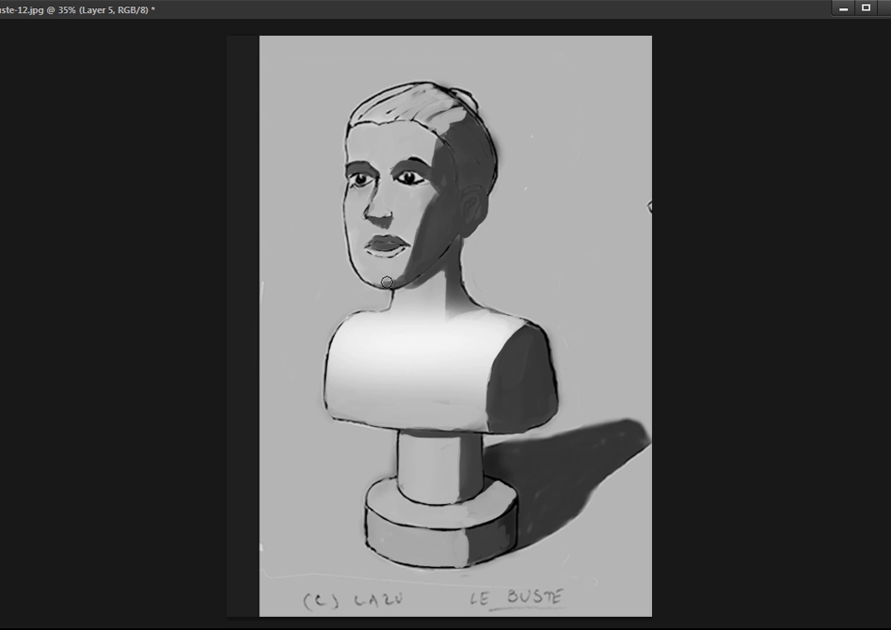
pyautogui.moveTo(393, 309)
pyautogui.mouseDown()
pyautogui.moveTo(433, 326)
pyautogui.moveTo(455, 313)
pyautogui.moveTo(421, 323)
pyautogui.moveTo(390, 305)
pyautogui.moveTo(439, 311)
pyautogui.moveTo(389, 303)
pyautogui.moveTo(403, 322)
pyautogui.moveTo(387, 304)
pyautogui.moveTo(422, 328)
pyautogui.moveTo(393, 309)
pyautogui.moveTo(431, 320)
pyautogui.moveTo(469, 302)
pyautogui.moveTo(436, 323)
pyautogui.moveTo(457, 309)
pyautogui.moveTo(415, 305)
pyautogui.mouseUp()
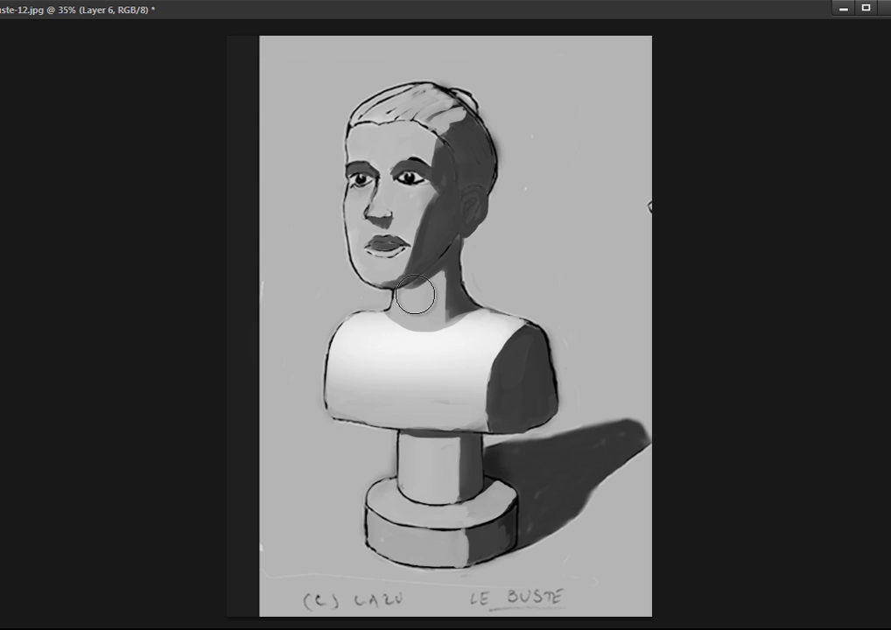
# Paint a soft white highlight on the neck's lit front and trim it along the neck's base.
pyautogui.moveTo(419, 300); pyautogui.dragTo(418, 317)
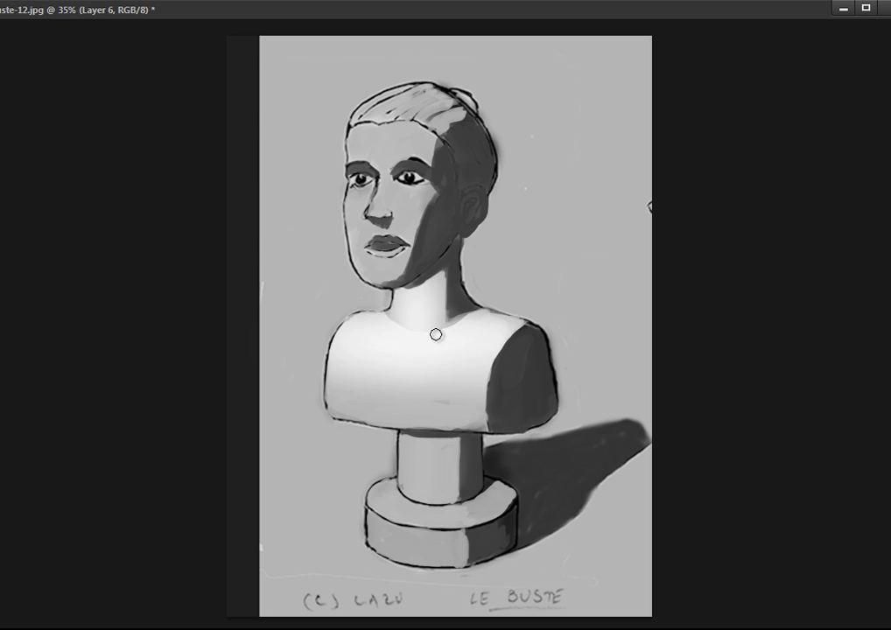
pyautogui.moveTo(388, 321)
pyautogui.mouseDown()
pyautogui.moveTo(432, 336)
pyautogui.moveTo(387, 318)
pyautogui.moveTo(463, 320)
pyautogui.mouseUp()
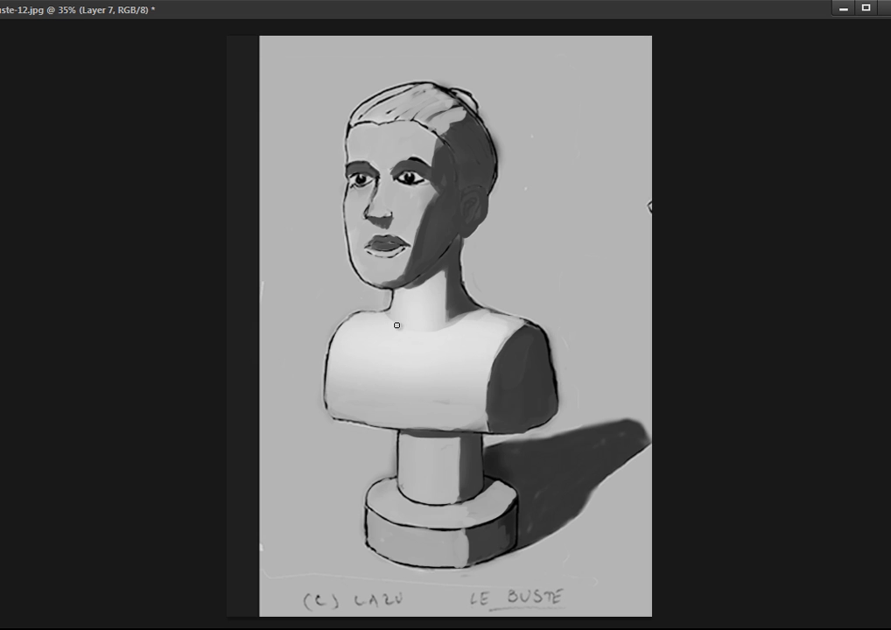
# Add brighter highlights along the neck's base, the neck and the upper chest, erasing the overflow on the torso's shaded side.
pyautogui.moveTo(398, 320)
pyautogui.mouseDown()
pyautogui.moveTo(386, 317)
pyautogui.moveTo(448, 331)
pyautogui.mouseUp()
pyautogui.press('e')
pyautogui.press('[')
pyautogui.press('[')
pyautogui.press('[')
pyautogui.press('[')
pyautogui.press('[')
pyautogui.press('[')
pyautogui.press('[')
pyautogui.press('[')
pyautogui.press('[')
pyautogui.press('[')
pyautogui.moveTo(433, 338)
pyautogui.mouseDown()
pyautogui.moveTo(485, 339)
pyautogui.moveTo(446, 336)
pyautogui.moveTo(524, 344)
pyautogui.mouseUp()
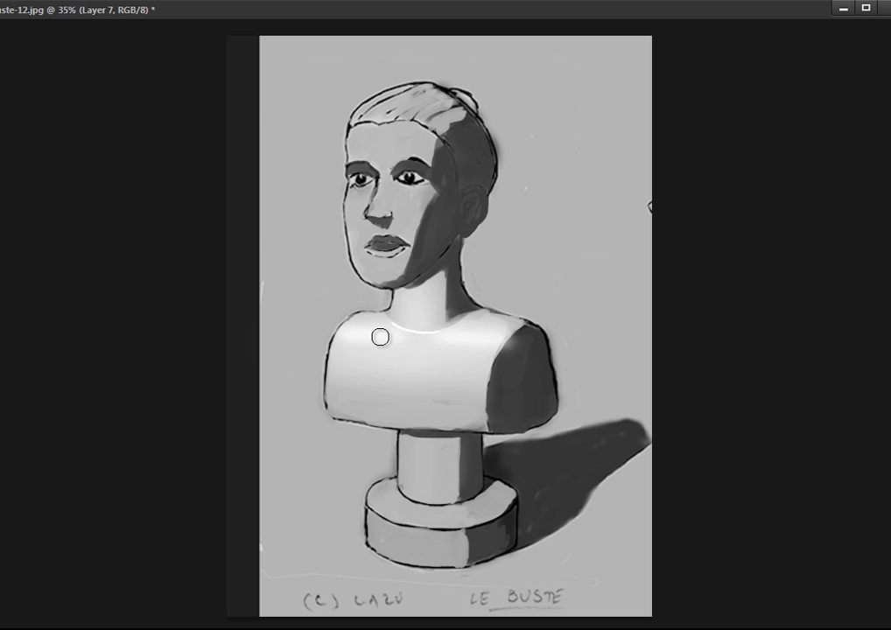
pyautogui.moveTo(380, 337)
pyautogui.mouseDown()
pyautogui.moveTo(439, 334)
pyautogui.moveTo(412, 322)
pyautogui.mouseUp()
pyautogui.moveTo(520, 327); pyautogui.dragTo(523, 349)
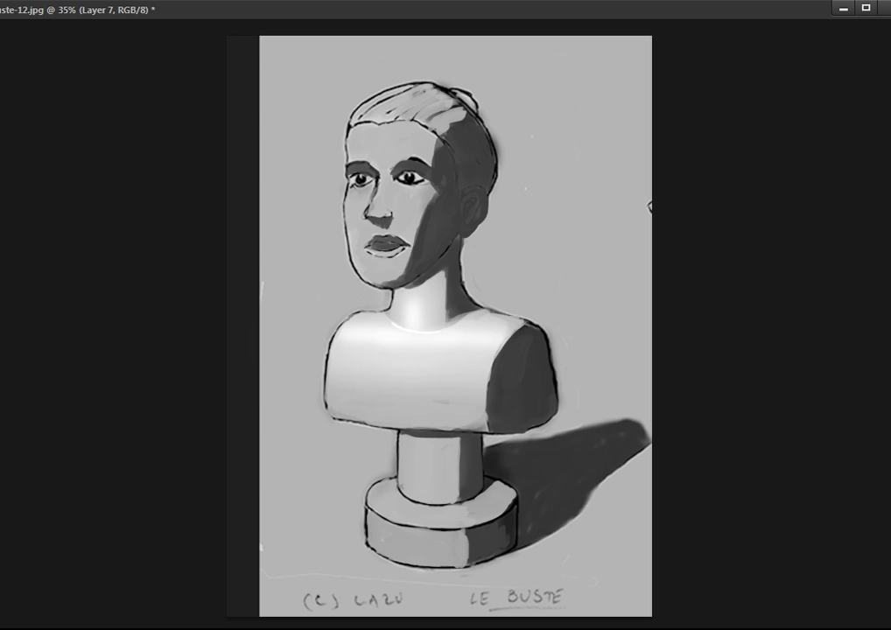
# Paint a soft white highlight over the forehead and hair on a new layer, erasing its overflow into the background.
pyautogui.hotkey('ctrl', 'alt', 'shift', 'n')
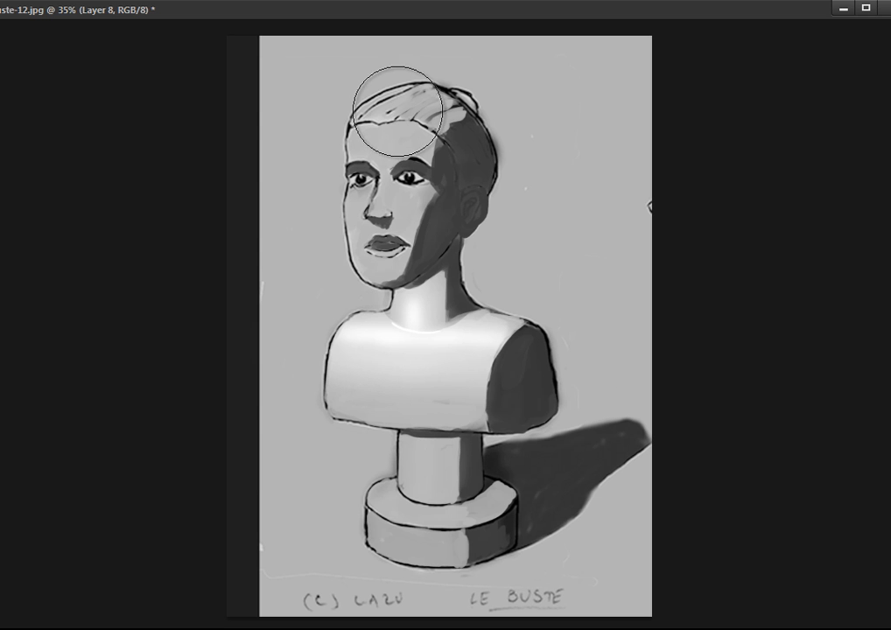
pyautogui.moveTo(384, 126); pyautogui.dragTo(385, 145)
pyautogui.moveTo(392, 117); pyautogui.dragTo(440, 106)
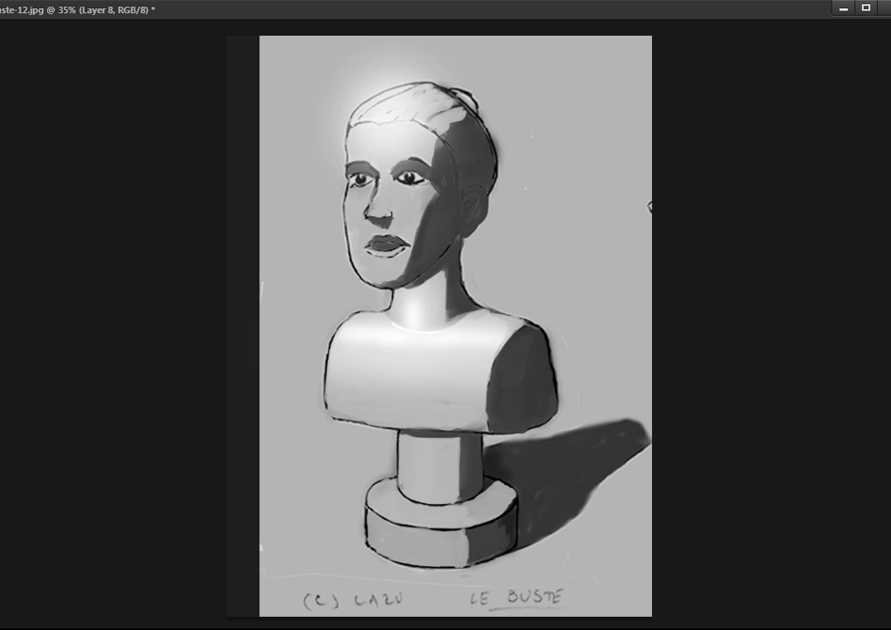
pyautogui.moveTo(374, 83)
pyautogui.mouseDown()
pyautogui.moveTo(345, 113)
pyautogui.moveTo(337, 170)
pyautogui.moveTo(352, 98)
pyautogui.moveTo(398, 75)
pyautogui.moveTo(347, 106)
pyautogui.moveTo(392, 86)
pyautogui.mouseUp()
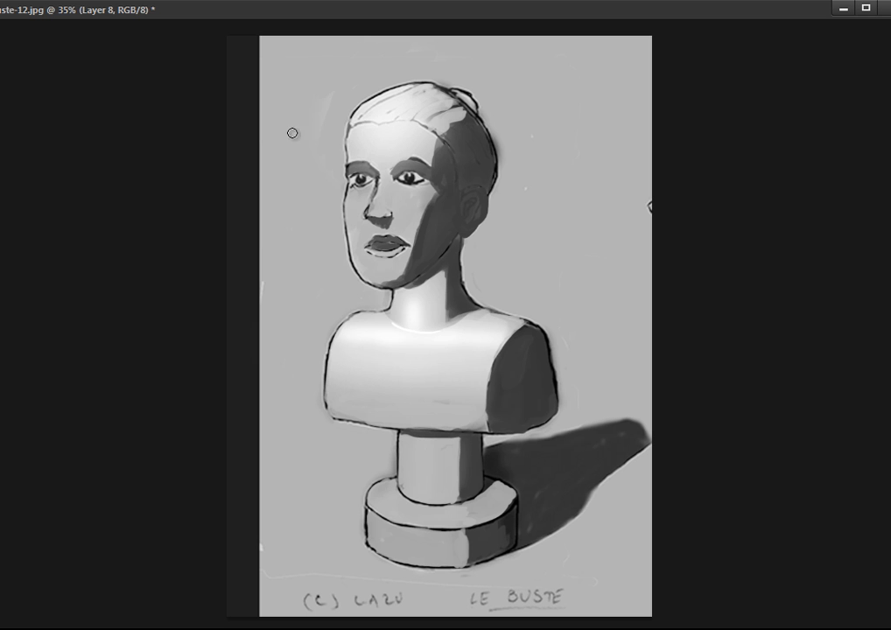
# Erase diagonal streaks from the hair highlight to separate the strands.
pyautogui.moveTo(353, 127)
pyautogui.mouseDown()
pyautogui.moveTo(393, 119)
pyautogui.moveTo(453, 147)
pyautogui.moveTo(456, 107)
pyautogui.moveTo(433, 94)
pyautogui.mouseUp()
pyautogui.hotkey('ctrl', 'z')
pyautogui.moveTo(378, 119)
pyautogui.mouseDown()
pyautogui.moveTo(425, 98)
pyautogui.moveTo(362, 117)
pyautogui.mouseUp()
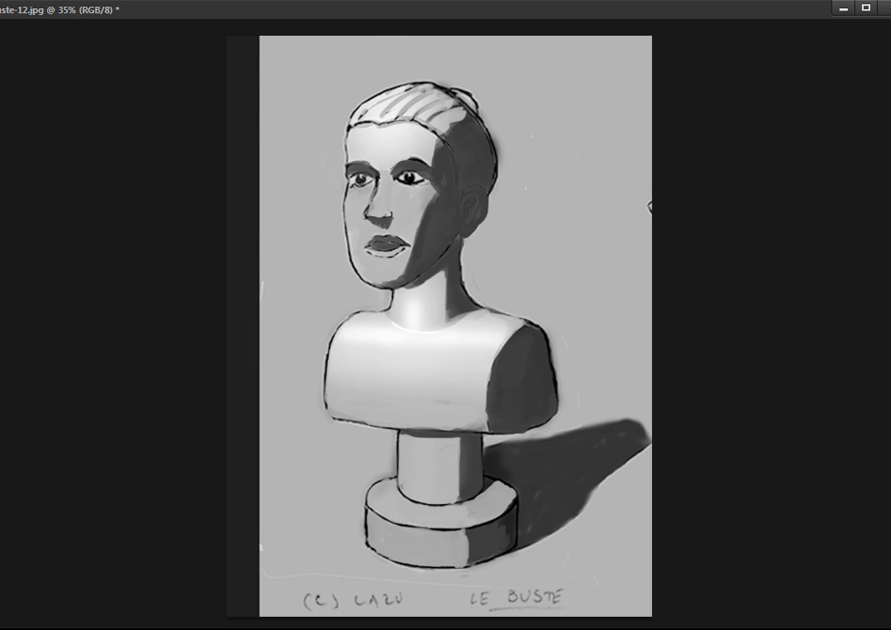
# Merge the selected highlight layers and toggle the result's visibility to compare the bust with and without highlights.
pyautogui.hotkey('ctrl', 'e')
pyautogui.hotkey('ctrl', 'e')
pyautogui.hotkey('ctrl', ',')
# Switch the merged highlight layer off and on repeatedly to judge its effect on the bust.
pyautogui.hotkey('ctrl', ',')
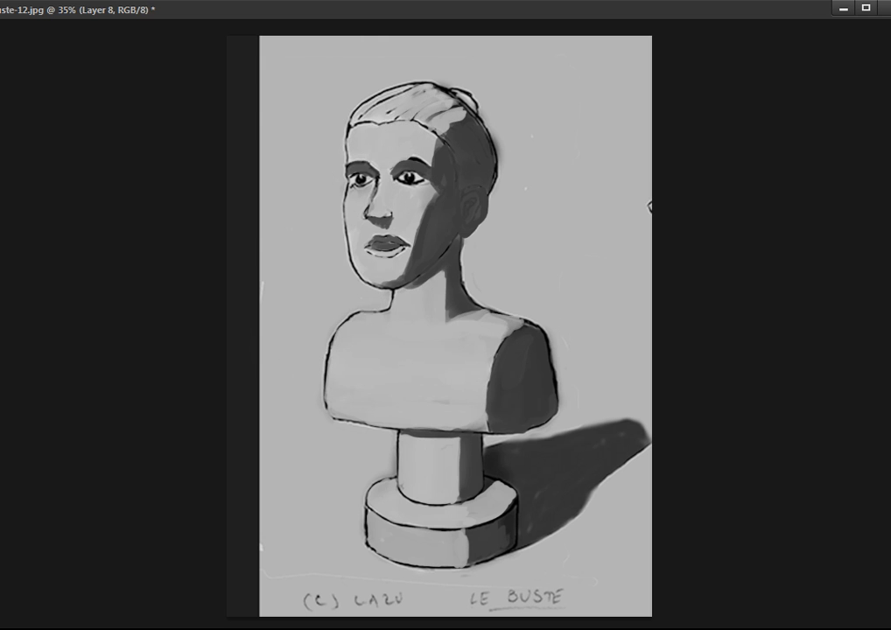
pyautogui.hotkey('ctrl', ',')
pyautogui.hotkey('ctrl', ',')
pyautogui.hotkey('ctrl', ',')
pyautogui.hotkey('ctrl', ',')
pyautogui.hotkey('ctrl', ',')
pyautogui.hotkey('ctrl', ',')
pyautogui.hotkey('ctrl', ',')
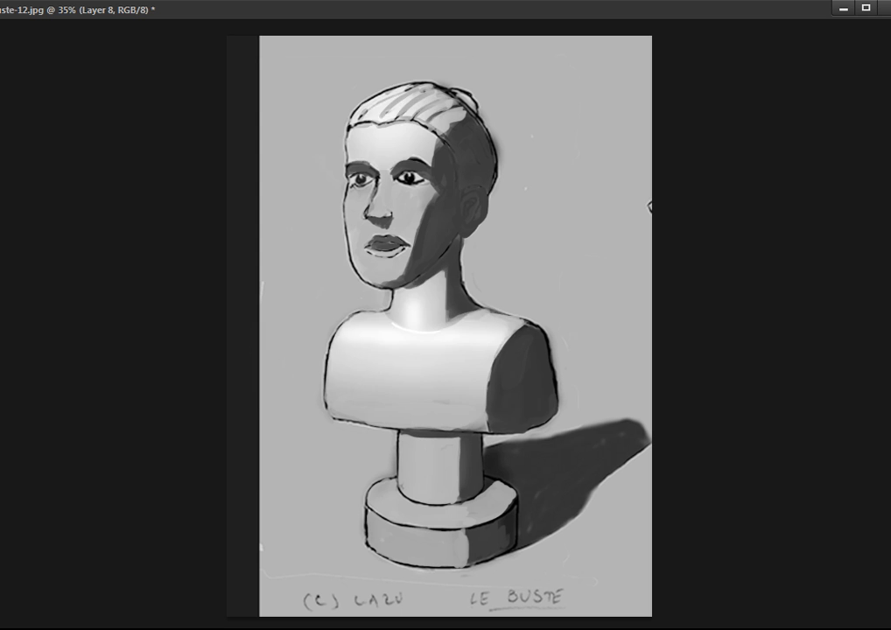
# Paint a soft white highlight down the bridge of the nose with a smaller brush on a new layer.
pyautogui.hotkey('ctrl', 'shift', 'alt', 'n')
pyautogui.press('[')
pyautogui.press('[')
pyautogui.press('[')
pyautogui.press('[')
pyautogui.press('[')
pyautogui.press('[')
pyautogui.press('[')
pyautogui.press('[')
pyautogui.press('[')
pyautogui.press('[')
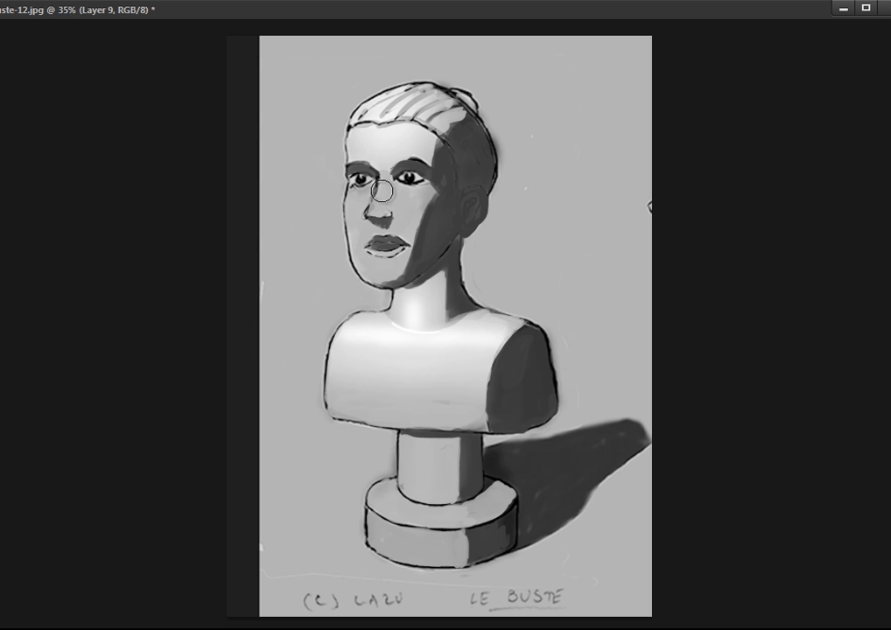
# Paint soft highlights on the cheeks and chin with a larger brush, keeping them on a separate new layer.
pyautogui.hotkey('ctrl', 'shift', 'alt', 'n')
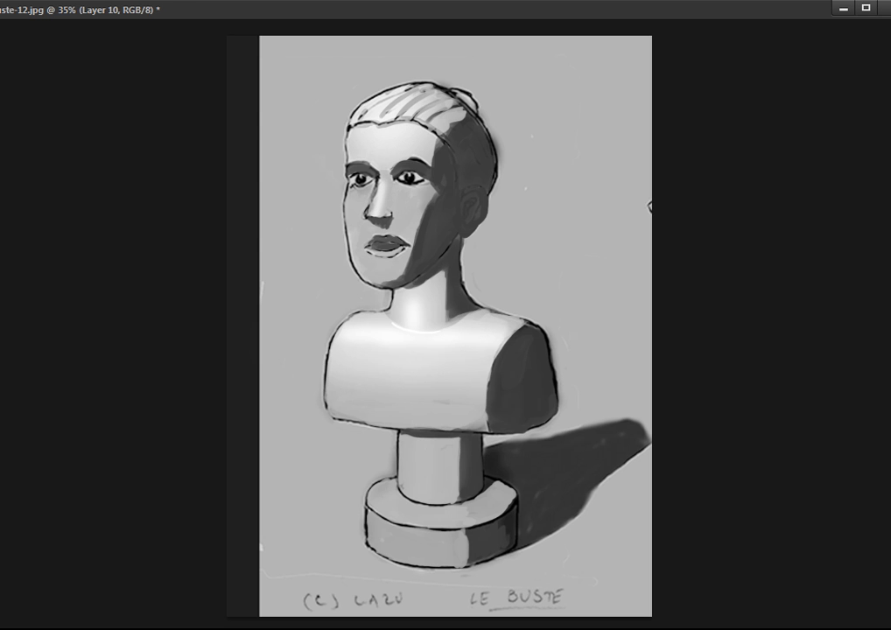
pyautogui.press(']')
pyautogui.press(']')
pyautogui.press(']')
pyautogui.press(']')
pyautogui.press(']')
pyautogui.press(']')
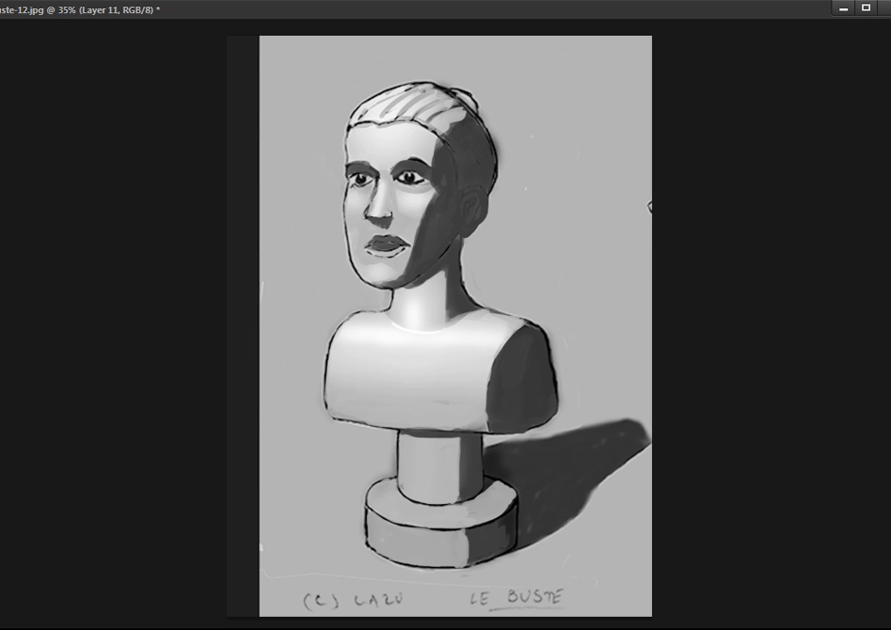
# Soften the hard shadow edge along the forehead and cheek with smooth mid-grey transitions, using a smaller brush.
pyautogui.press('[')
pyautogui.press('[')
pyautogui.press('[')
pyautogui.press('[')
pyautogui.press('[')
pyautogui.press('[')
pyautogui.press('[')
pyautogui.press('[')
pyautogui.press('[')
pyautogui.press('[')
pyautogui.press('[')
pyautogui.click(431, 217)
pyautogui.press('Return')
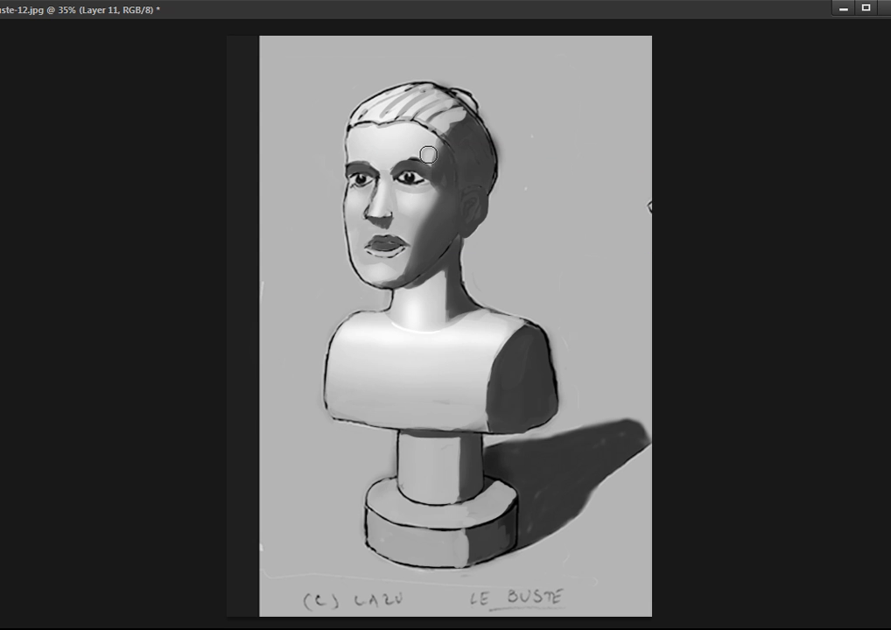
pyautogui.moveTo(428, 152)
pyautogui.mouseDown()
pyautogui.moveTo(437, 141)
pyautogui.moveTo(442, 159)
pyautogui.moveTo(431, 153)
pyautogui.mouseUp()
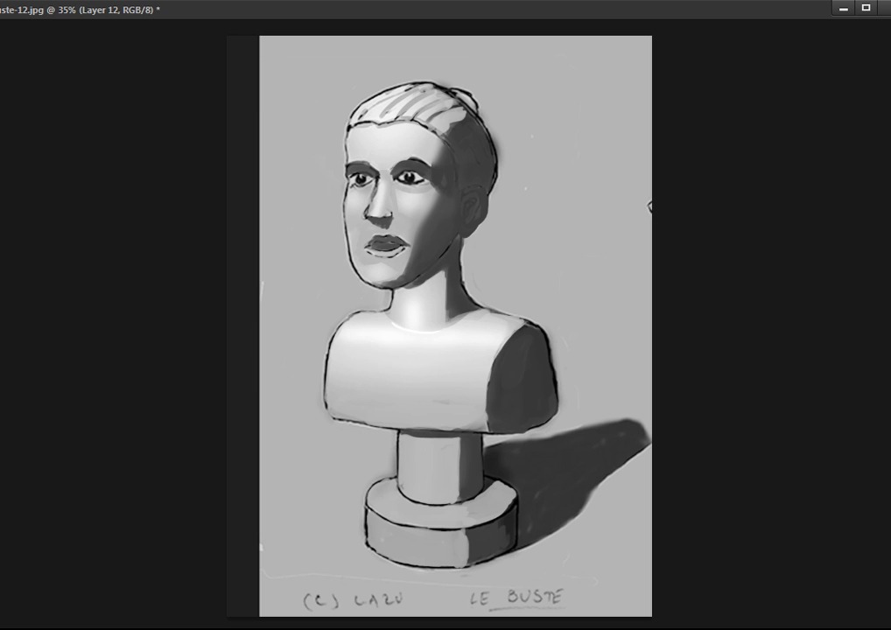
# Blend the hard shadow edge on the neck into a smooth grey transition on a new layer.
pyautogui.hotkey('ctrl', 'shift', 'alt', 'n')
pyautogui.moveTo(447, 278)
pyautogui.mouseDown()
pyautogui.moveTo(453, 313)
pyautogui.moveTo(448, 296)
pyautogui.moveTo(436, 323)
pyautogui.moveTo(437, 308)
pyautogui.moveTo(445, 314)
pyautogui.mouseUp()
pyautogui.keyDown('alt'); pyautogui.click(432, 298); pyautogui.keyUp('alt')
pyautogui.keyDown('alt'); pyautogui.click(434, 301); pyautogui.keyUp('alt')
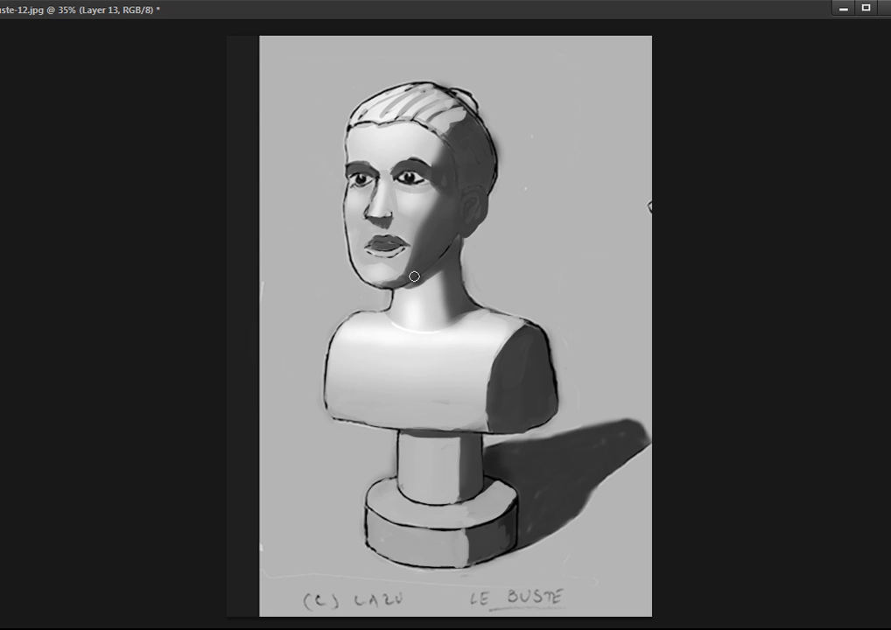